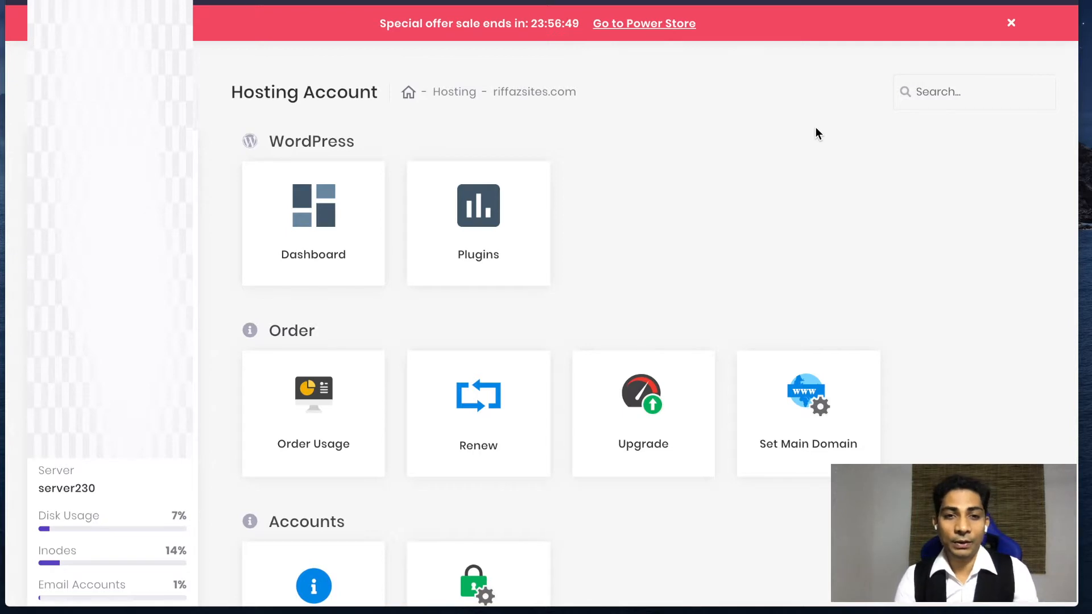
Open the File Manager from the Files section of the riffazsites.com hosting account
scroll(653, 428, "down", 2)
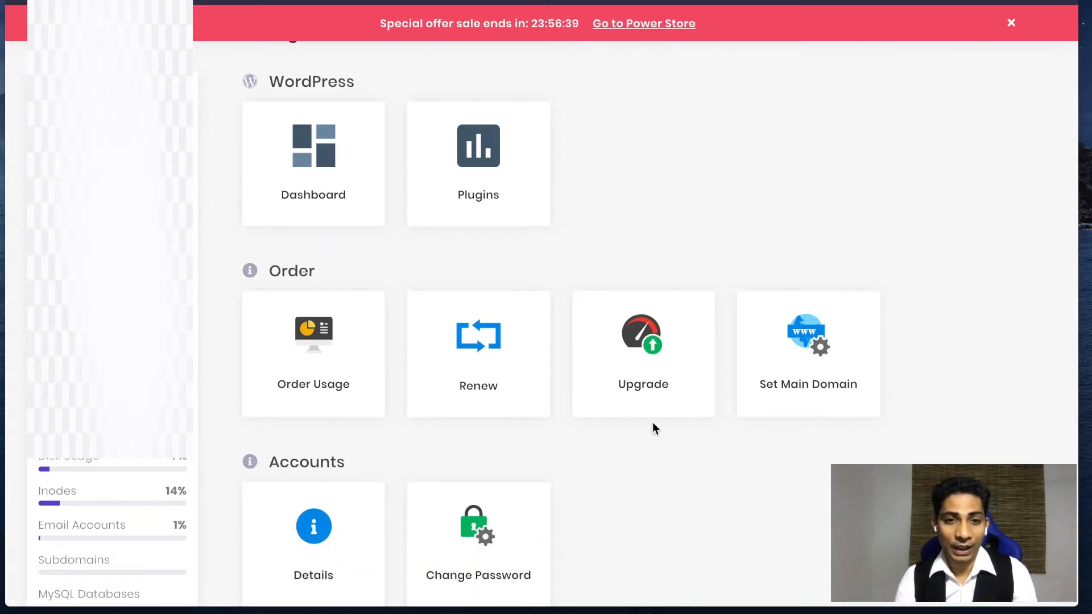
scroll(653, 423, "down", 15)
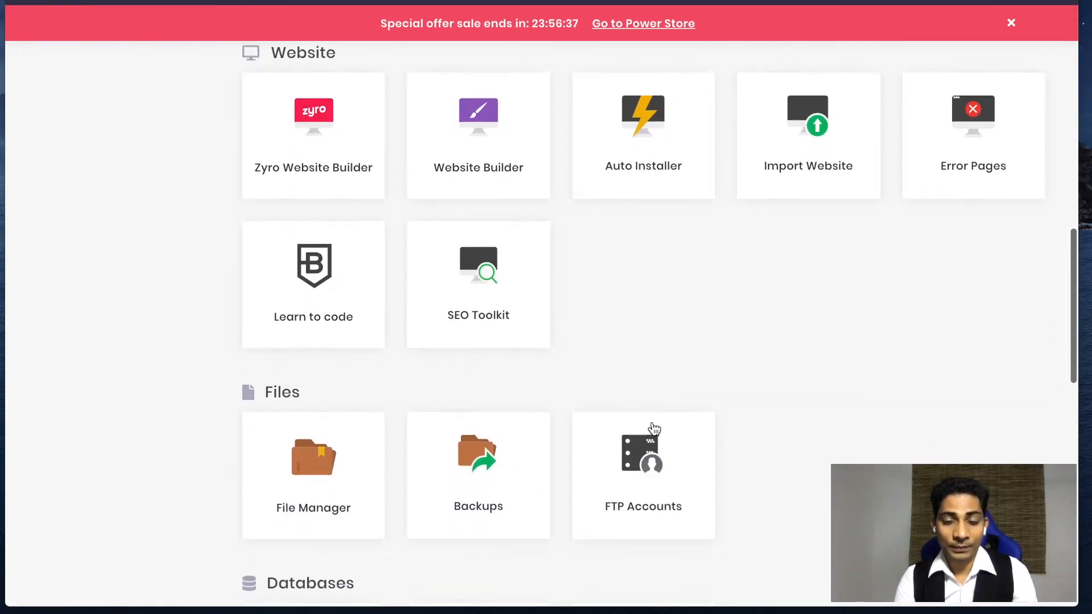
scroll(653, 427, "down", 2)
scroll(732, 394, "down", 1)
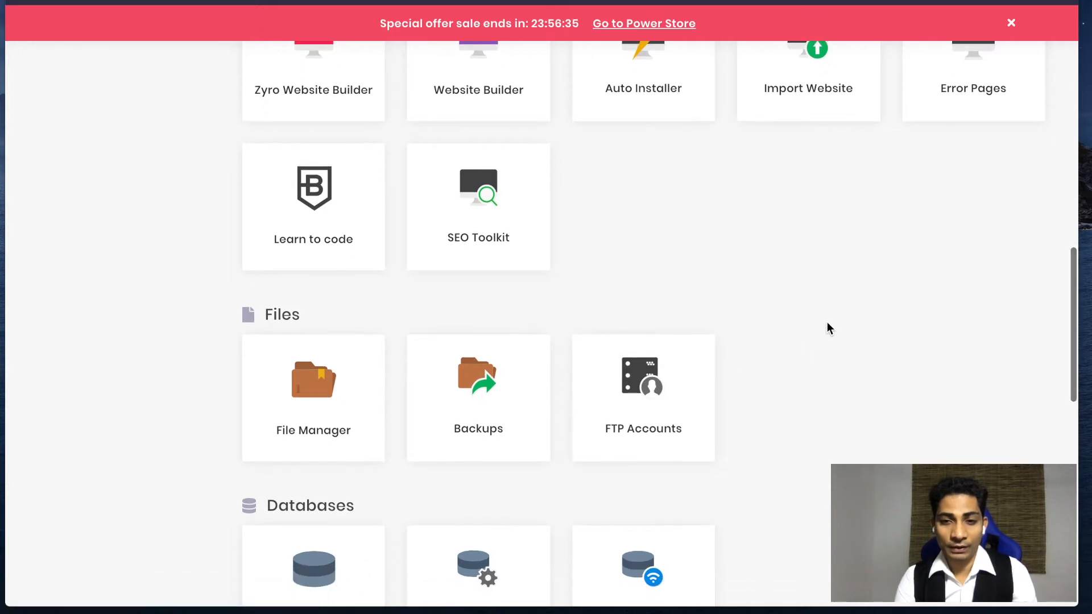
left_click(317, 403)
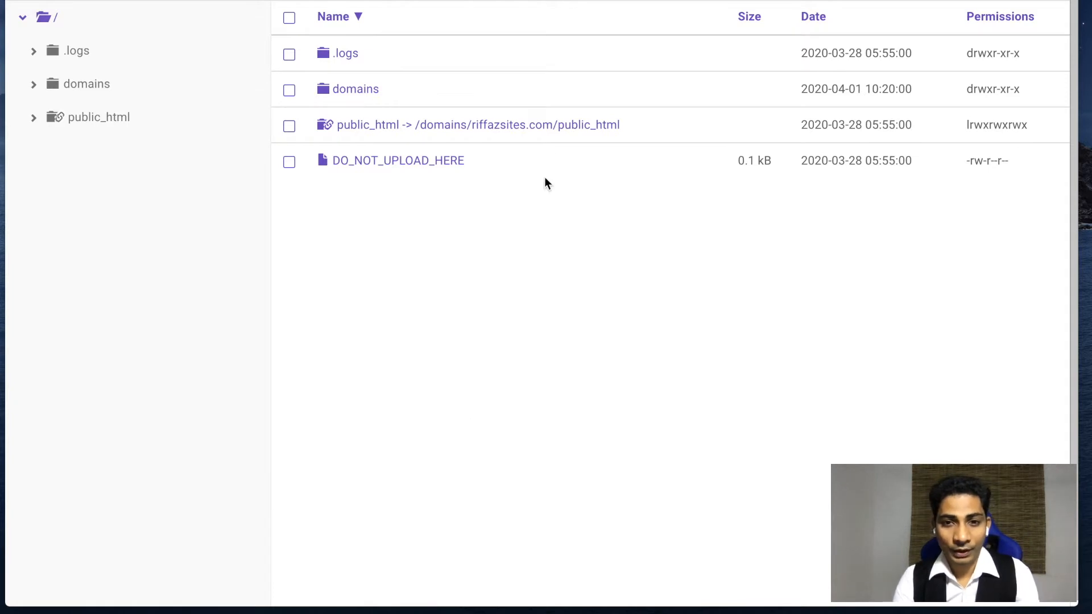
Navigate through public_html and the Hamees-uncode site folder to its wp-content folder
left_click(541, 127)
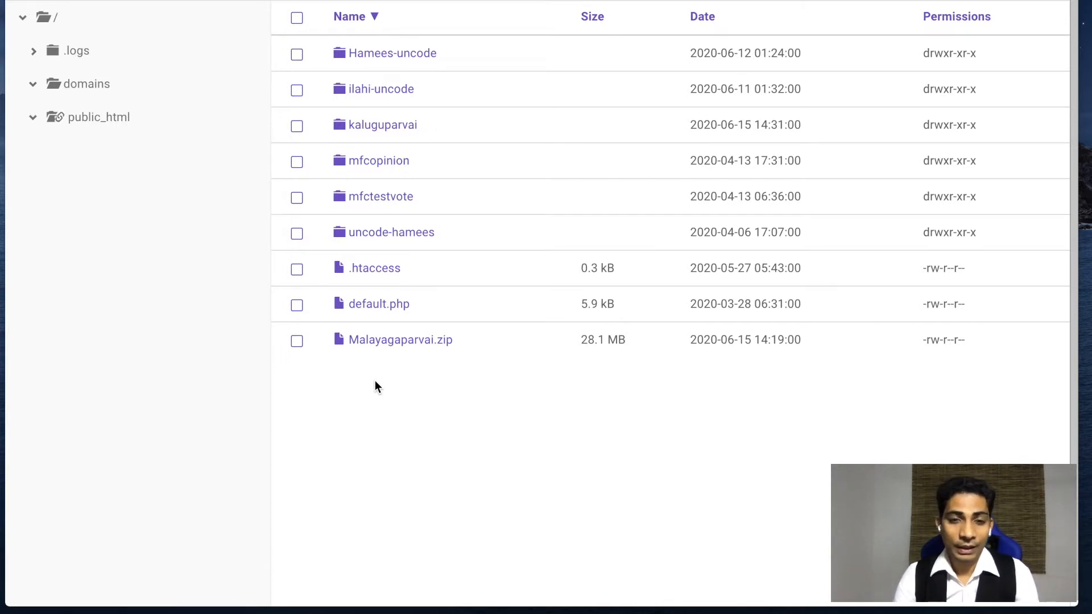
left_click(408, 54)
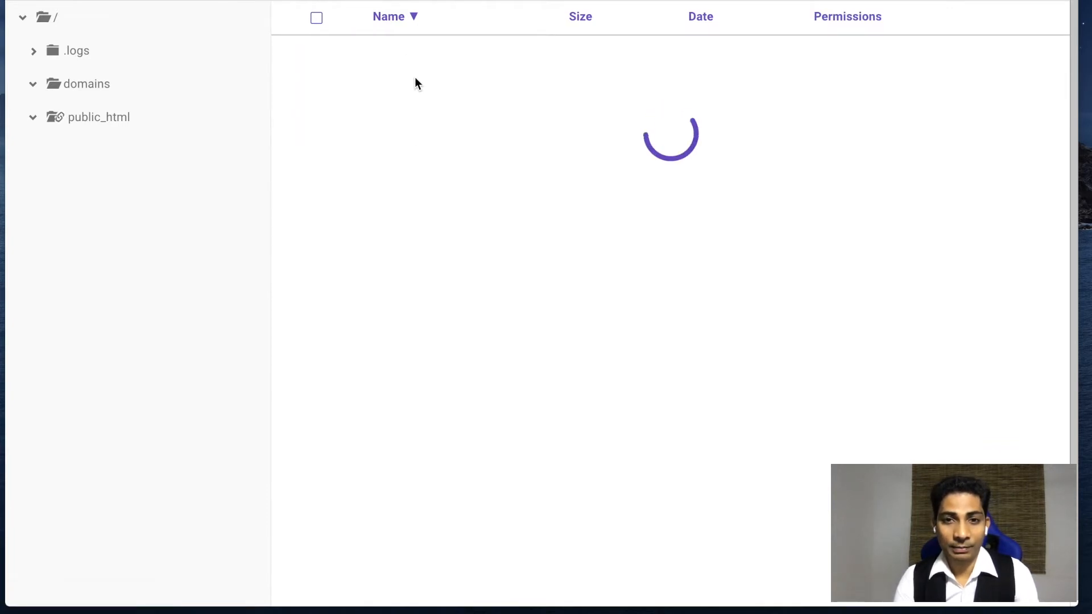
scroll(421, 279, "down", 1)
scroll(421, 278, "up", 1)
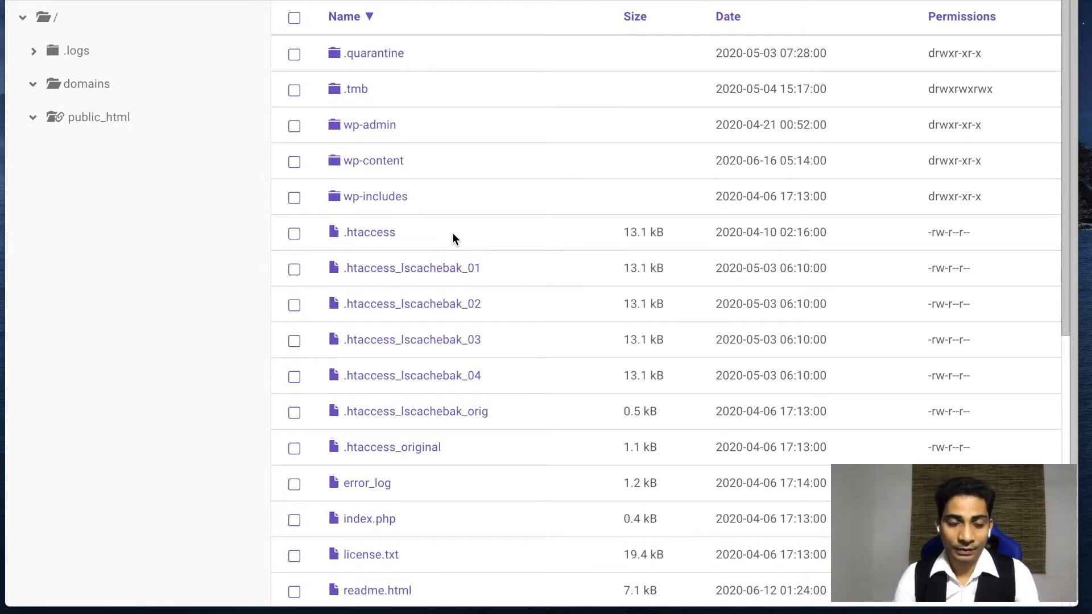
left_click(374, 165)
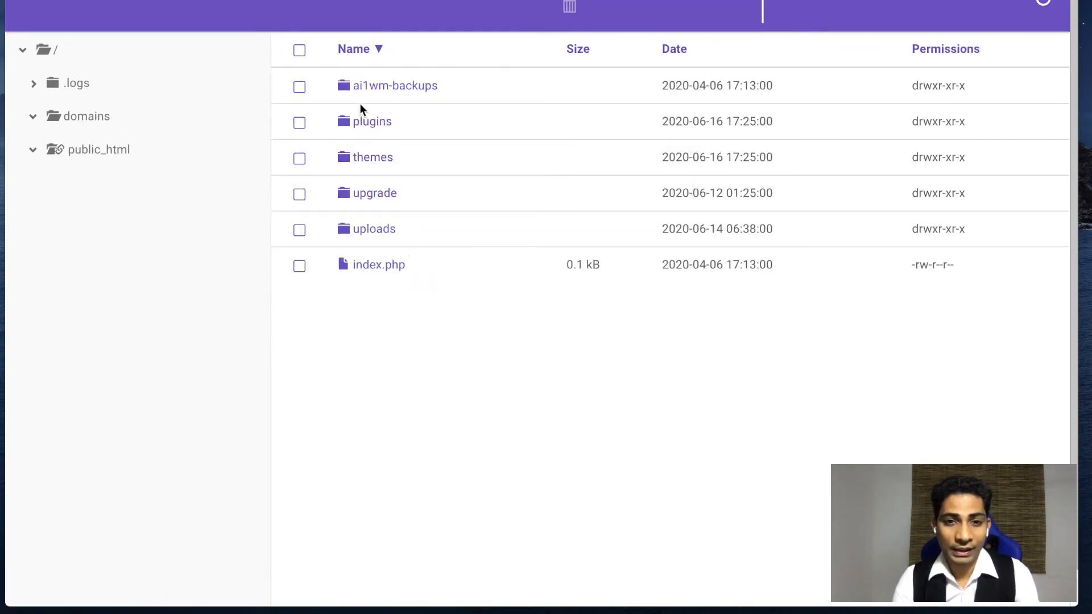
Open the plugins folder inside wp-content and look over the plugin folders
left_click(300, 124)
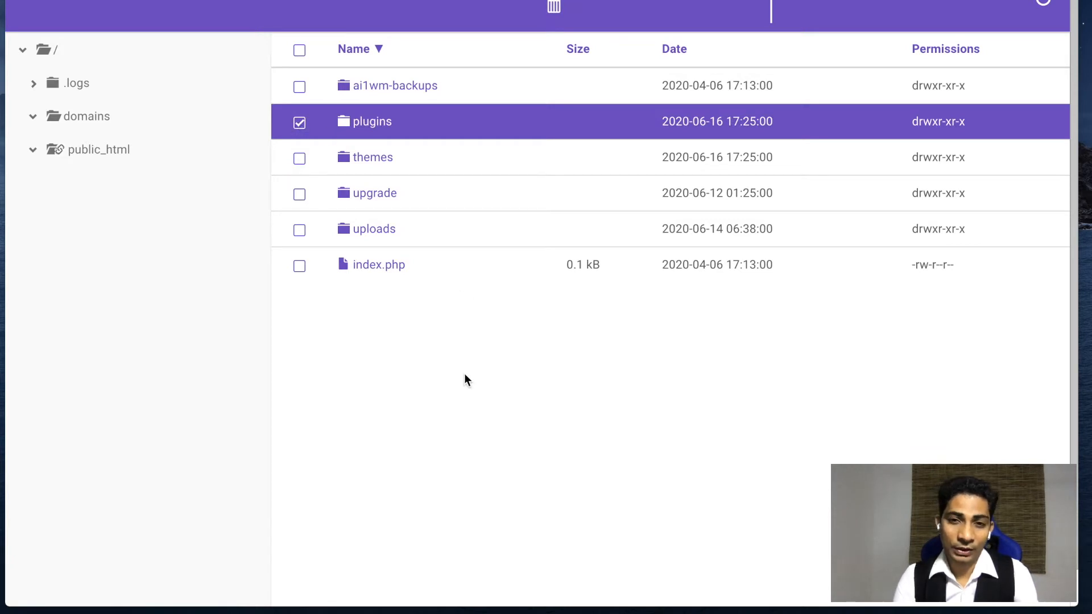
left_click(367, 121)
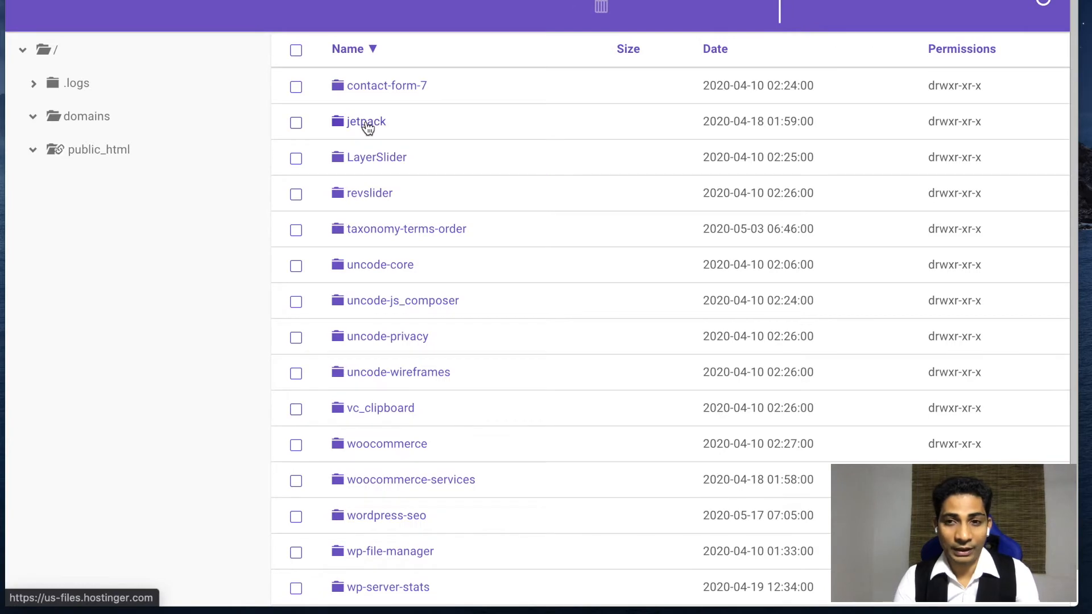
scroll(401, 251, "down", 1)
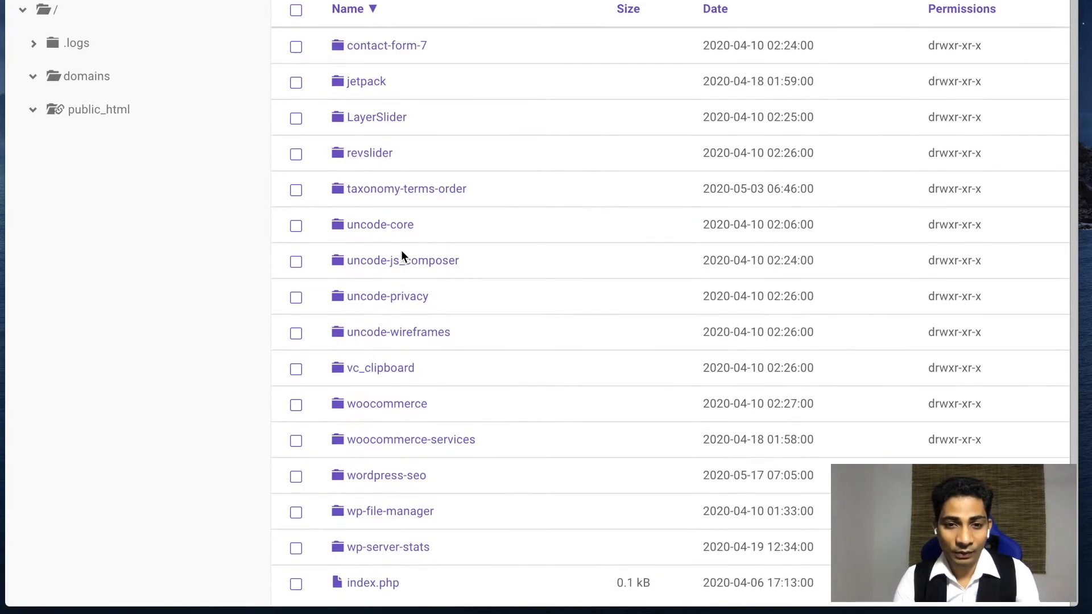
scroll(403, 257, "up", 2)
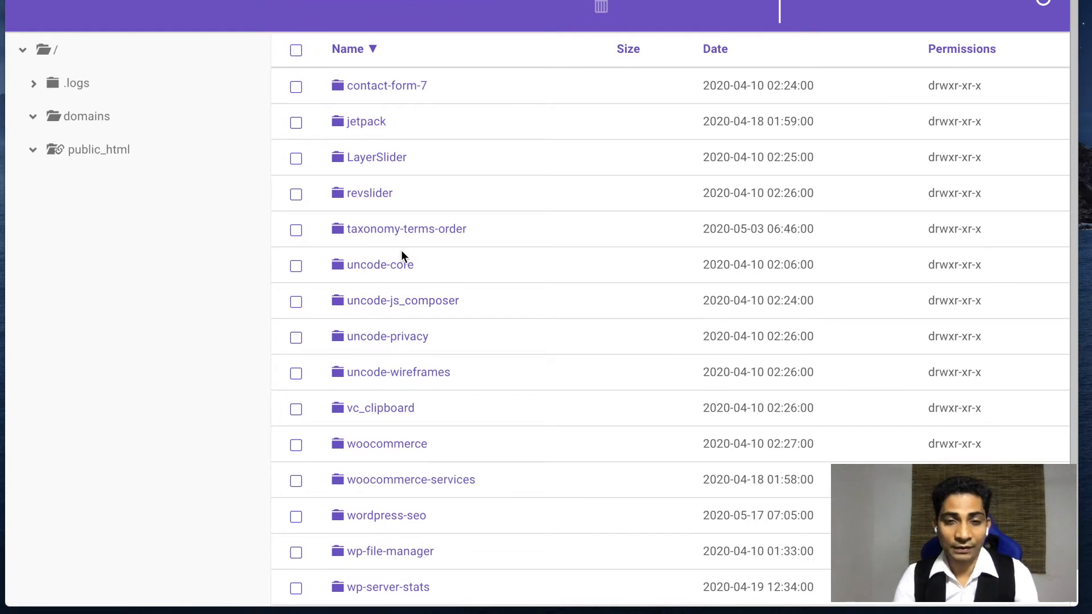
Bring up the file actions for the contact-form-7 plugin folder, dismiss them and clear its selection
right_click(409, 88)
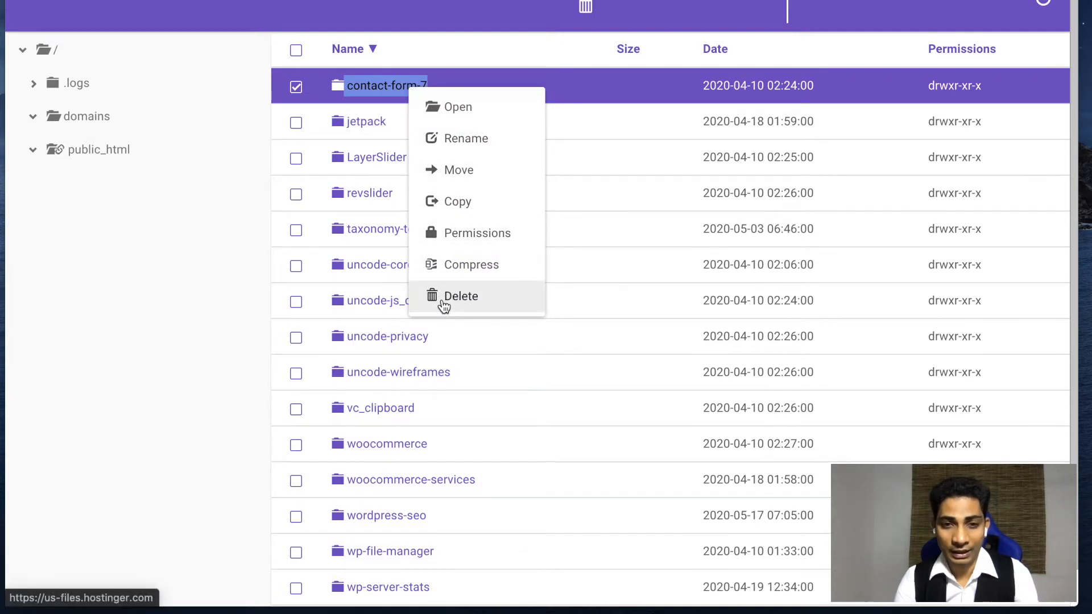
left_click(241, 293)
left_click(297, 88)
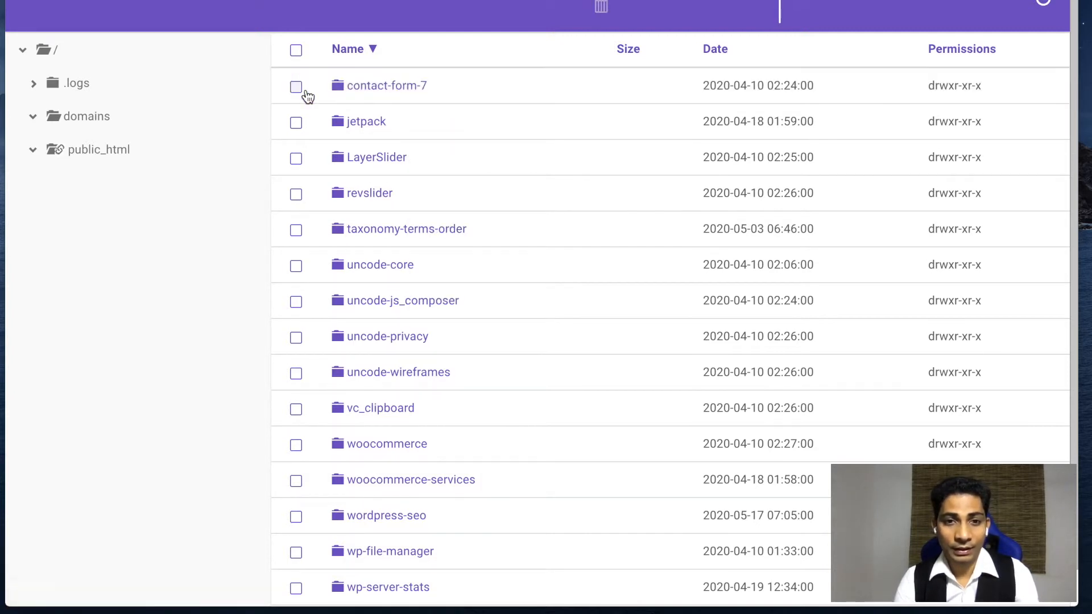
left_click(296, 123)
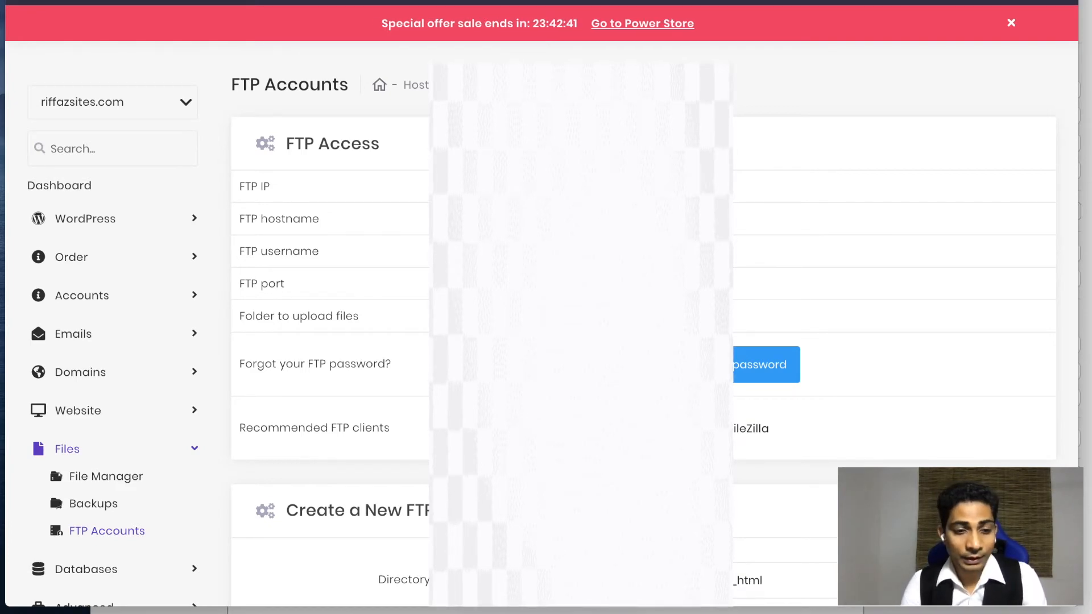
Launch FileZilla and go through its host, username, password and port connection fields
key("F4")
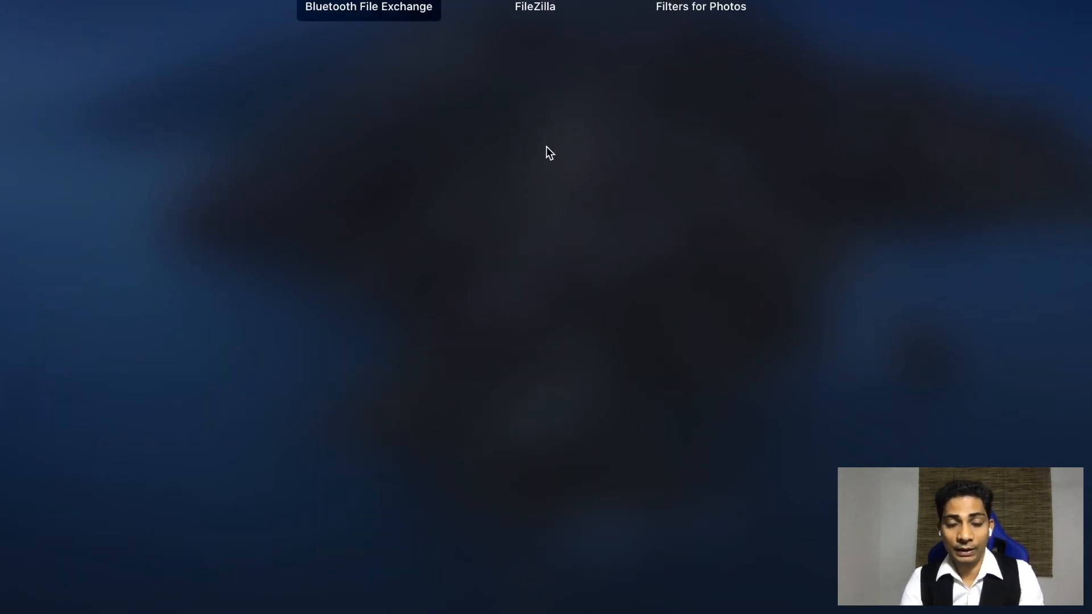
left_click(549, 152)
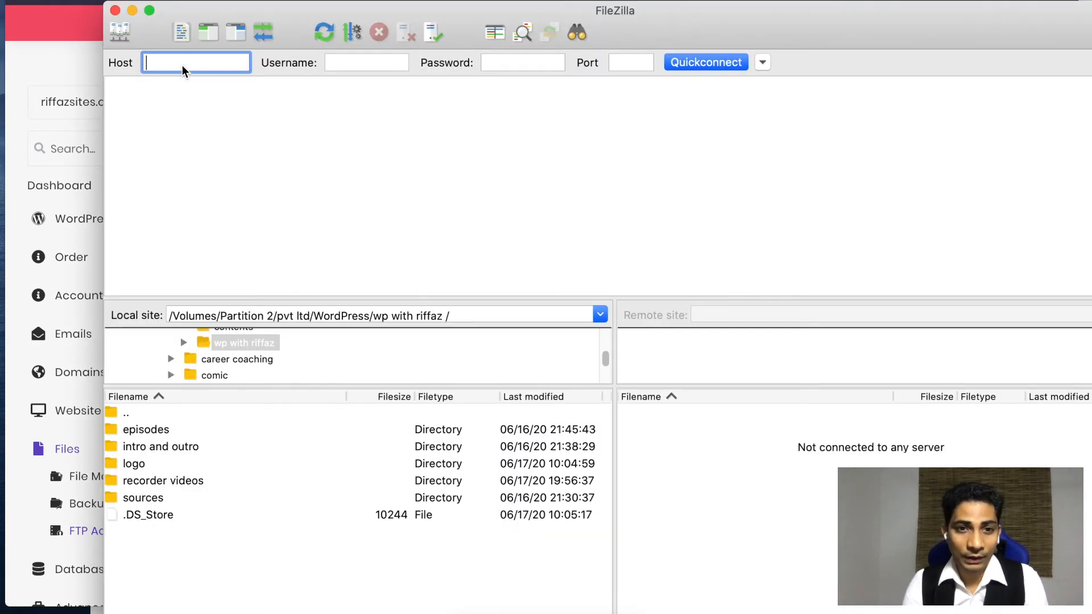
left_click(336, 62)
key("Tab")
key("Tab")
Copy the FTP hostname from the hosting account's FTP Accounts page into FileZilla's Host field
left_click(54, 57)
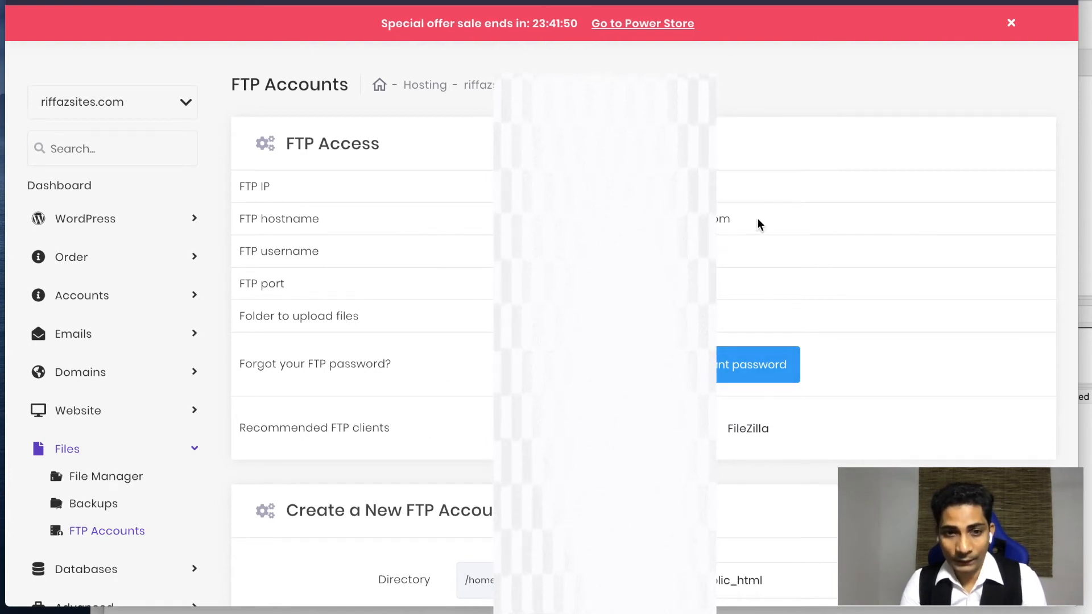
double_click(732, 223)
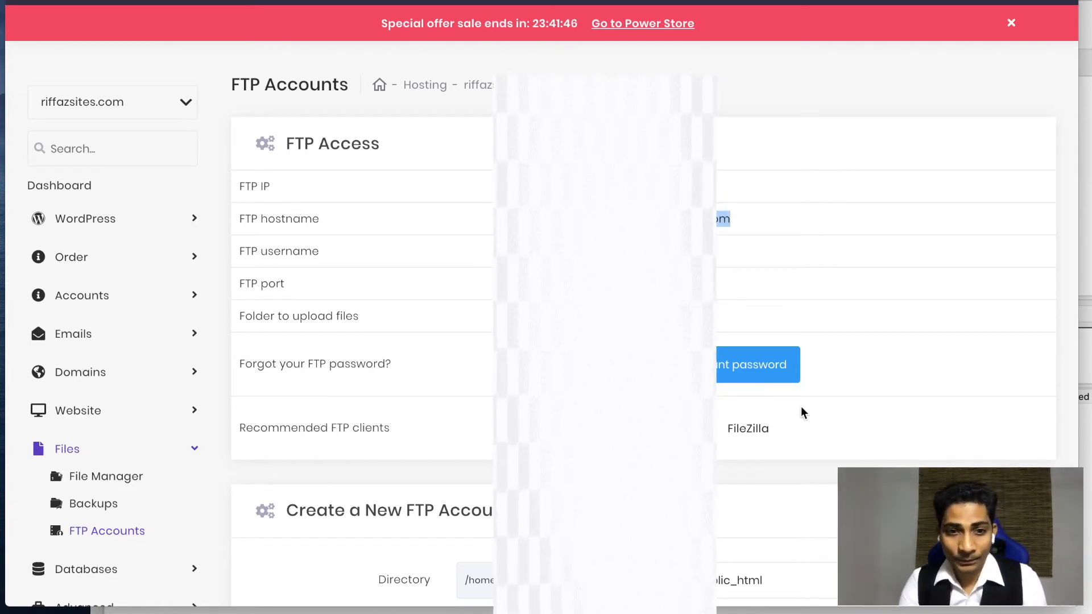
key("super+Tab")
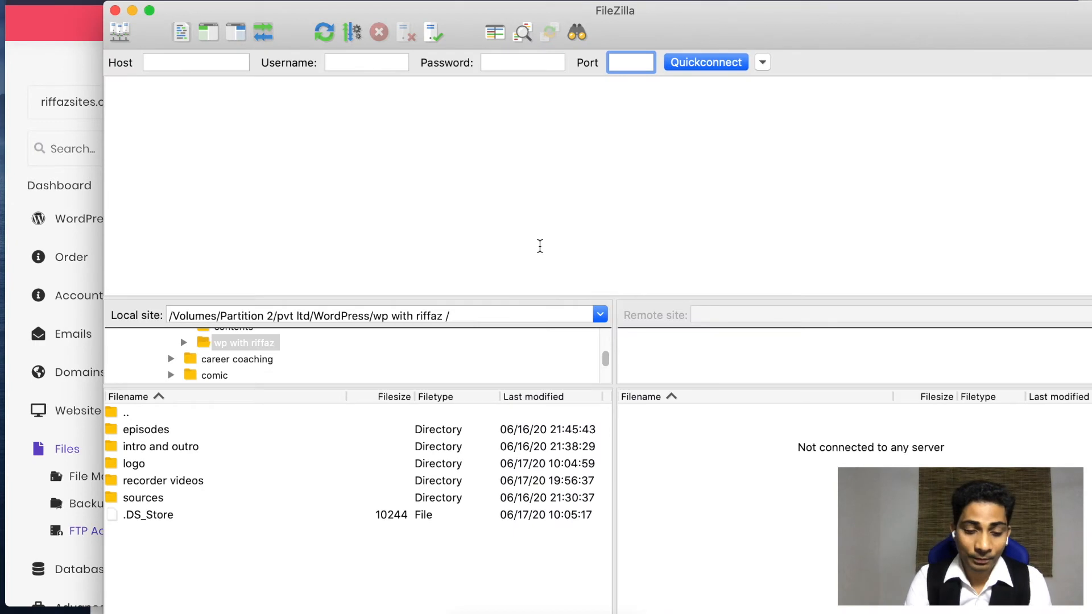
left_click(179, 60)
key("super+v")
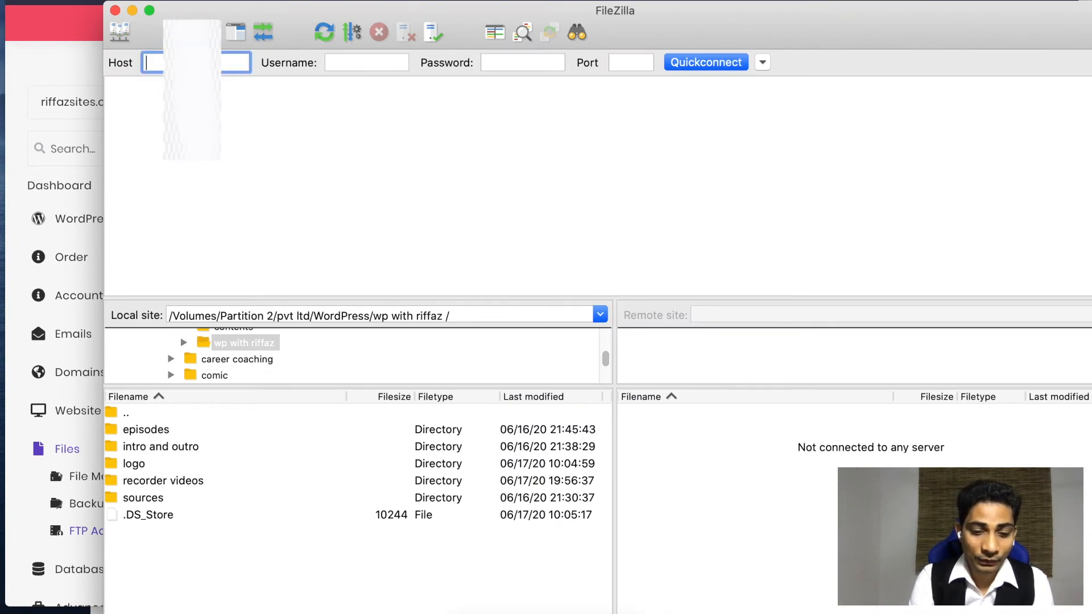
Copy the FTP username from the FTP Accounts page into FileZilla's Username field
left_click(63, 72)
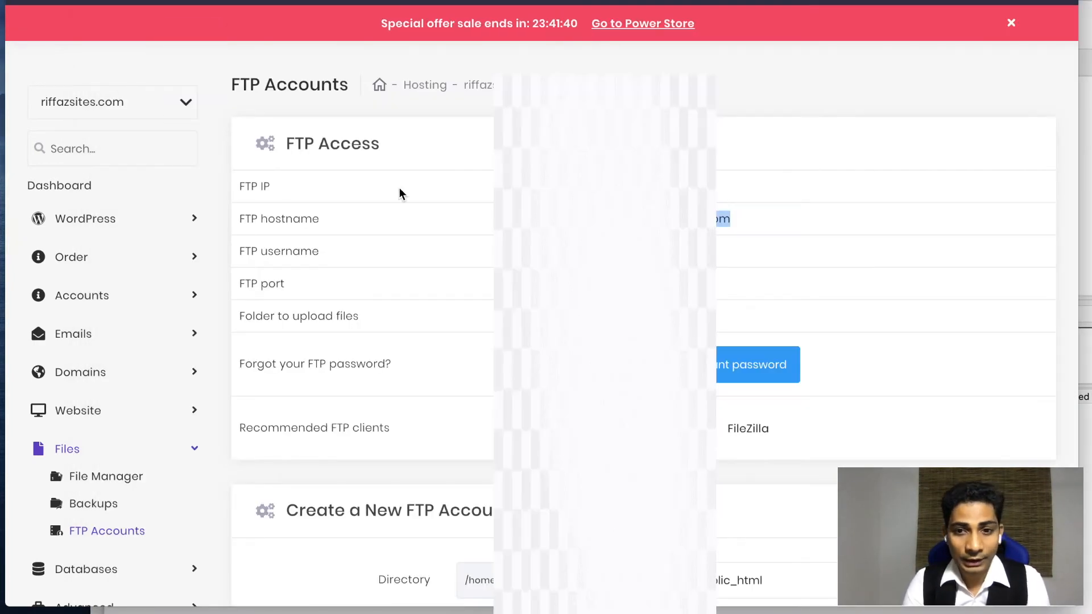
left_click(671, 251)
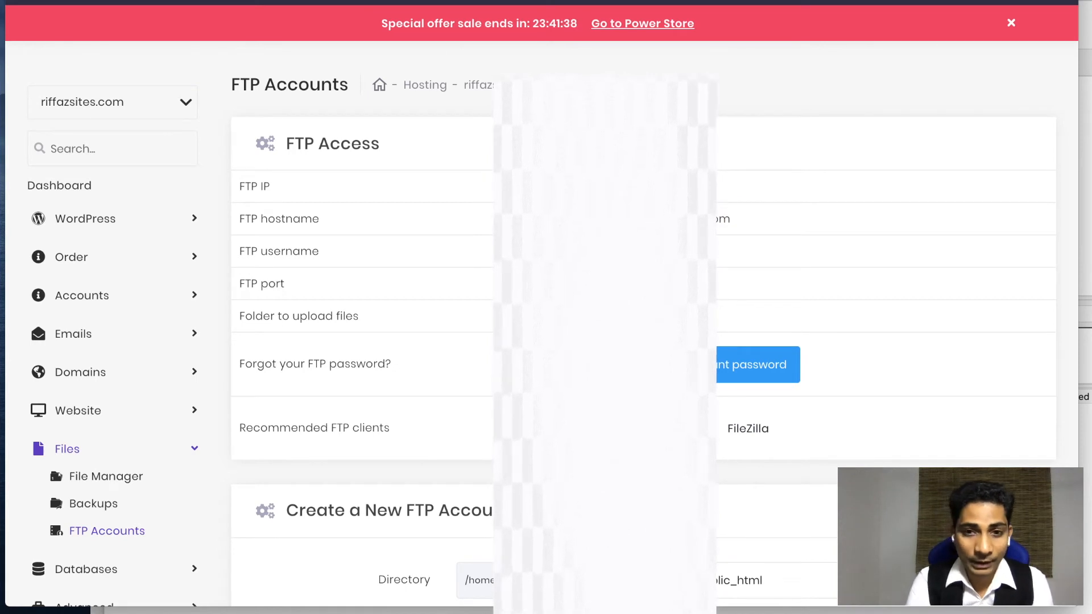
left_click(1085, 347)
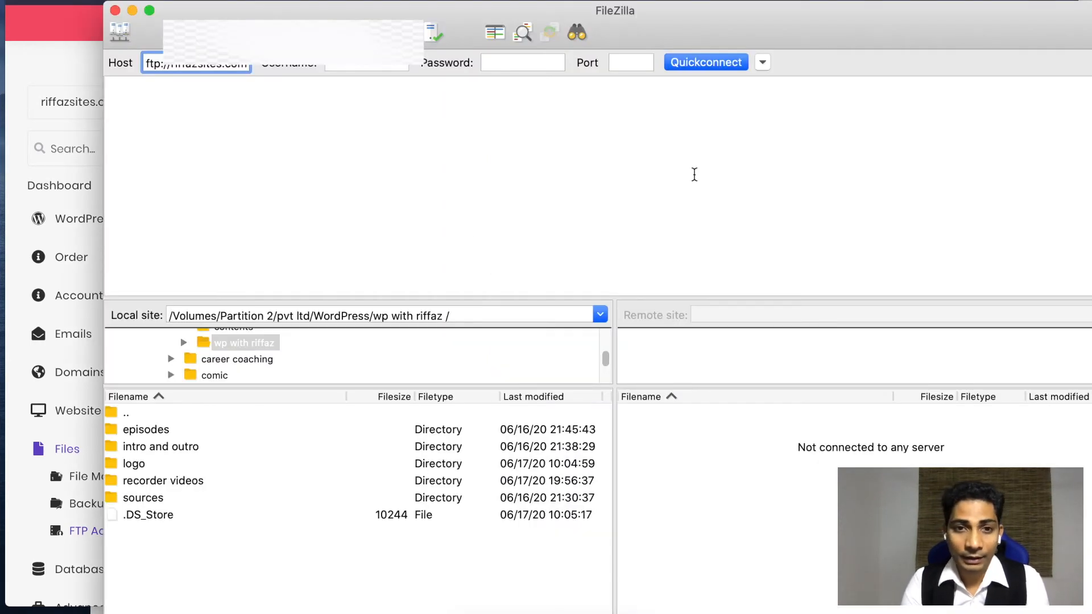
left_click(387, 65)
key("super+v")
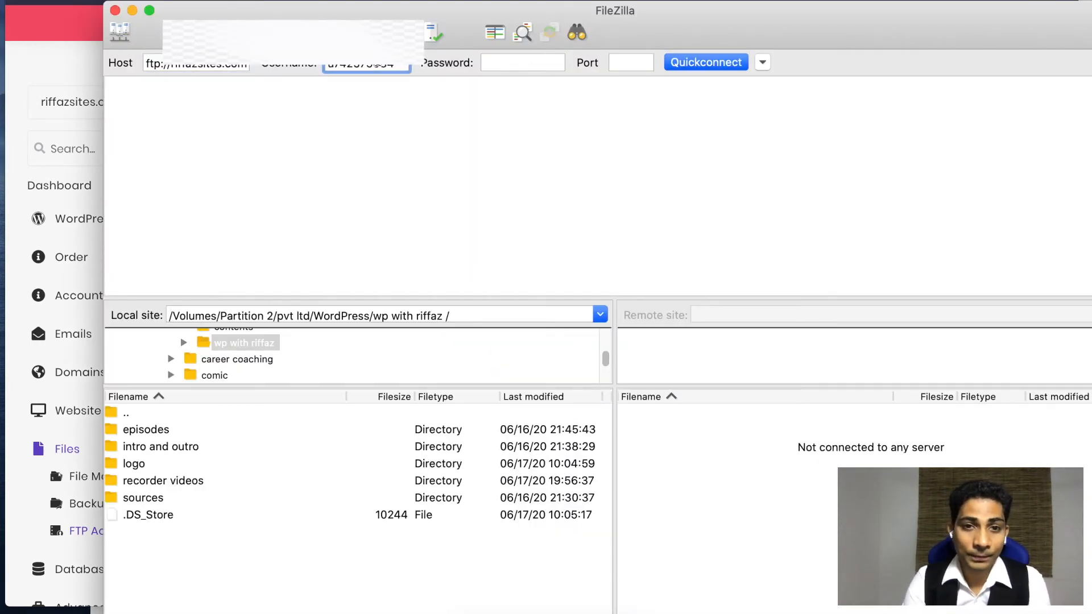
Enter the FTP account password, leave the port empty and connect to the server
left_click(512, 68)
type("••••••••••")
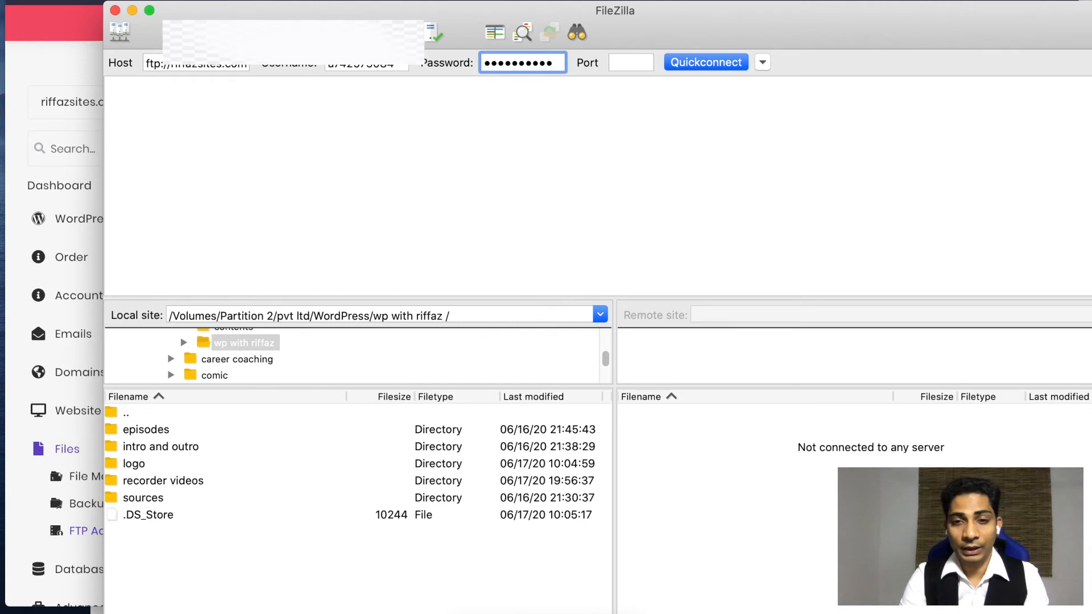
left_click(643, 64)
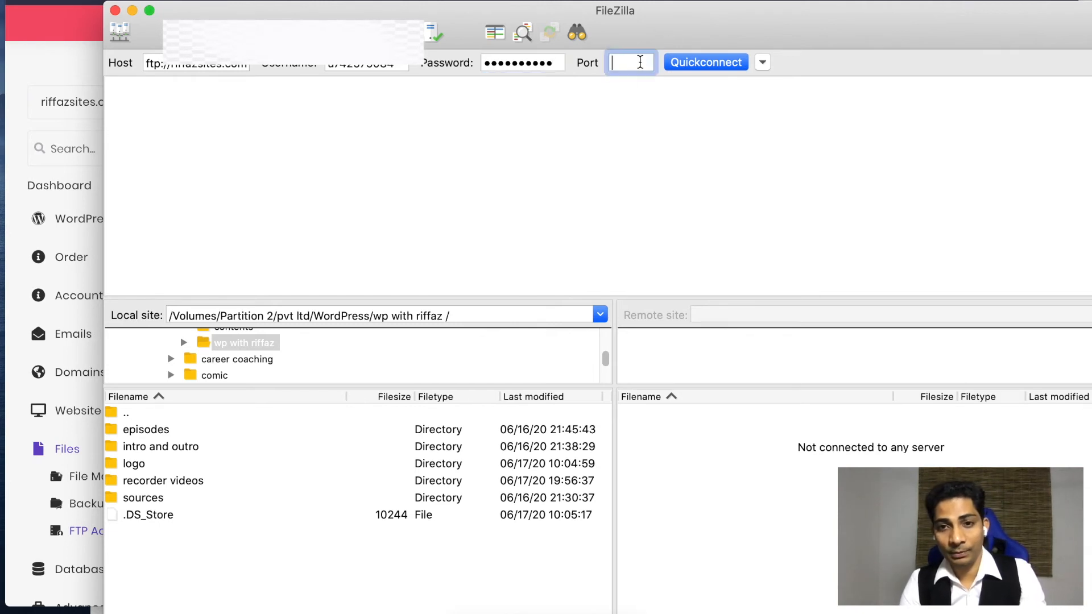
left_click(707, 63)
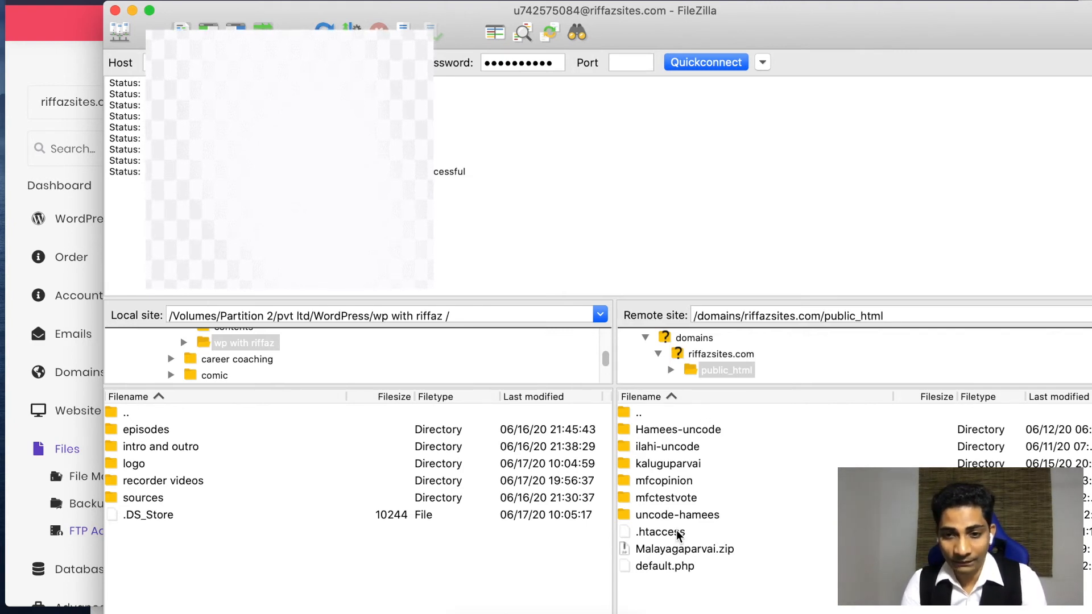
Open the remote site's Hamees-uncode/wp-content/plugins folder
double_click(674, 429)
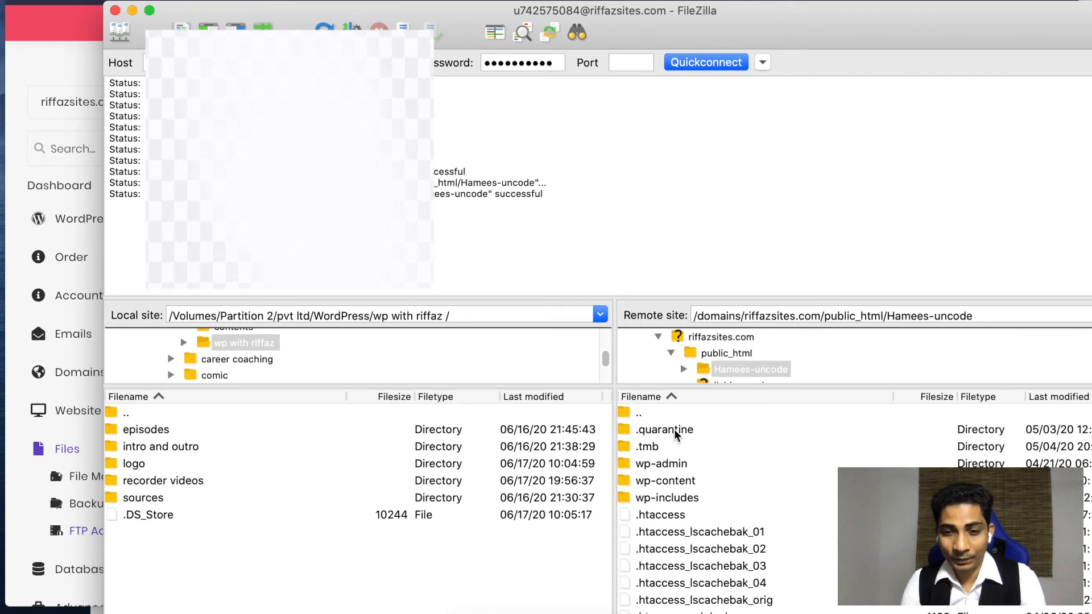
left_click(677, 482)
double_click(677, 481)
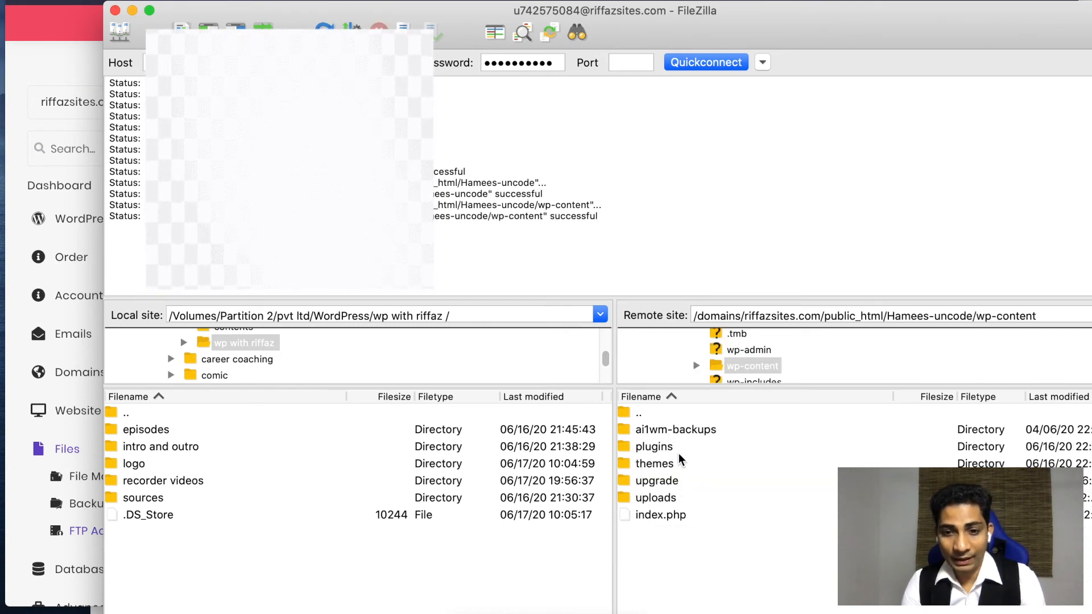
double_click(663, 448)
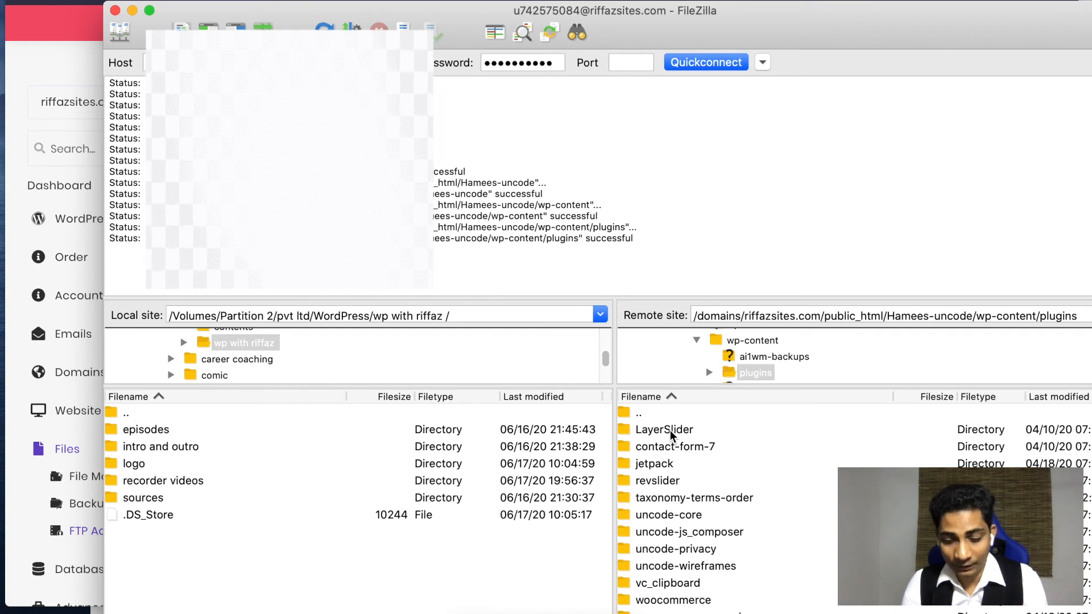
Select the remote LayerSlider plugin folder and bring up its available file actions
right_click(671, 435)
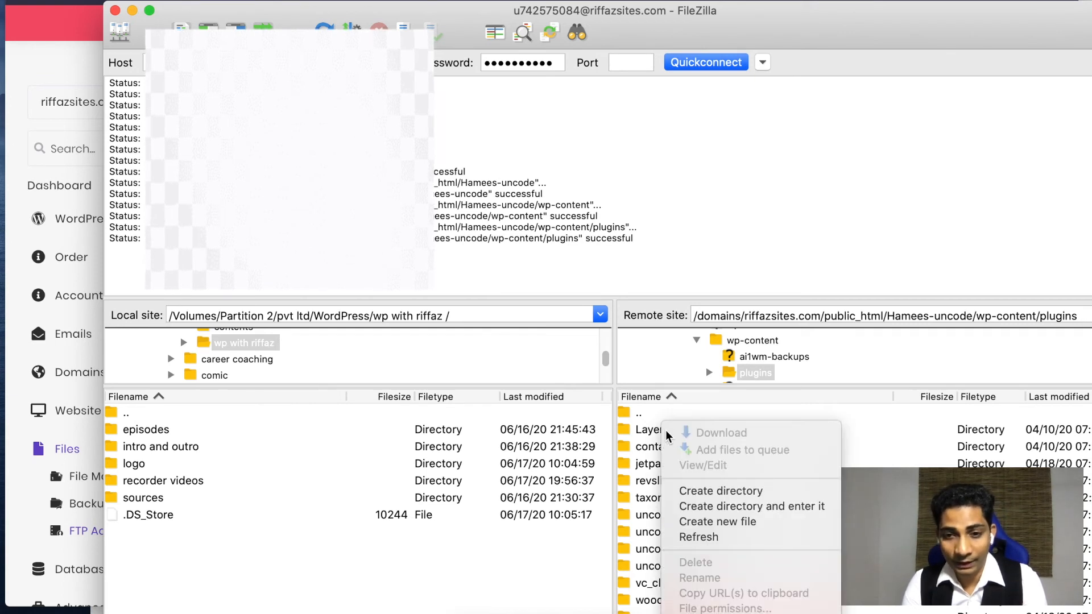
left_click(640, 433)
left_click(640, 432)
right_click(640, 432)
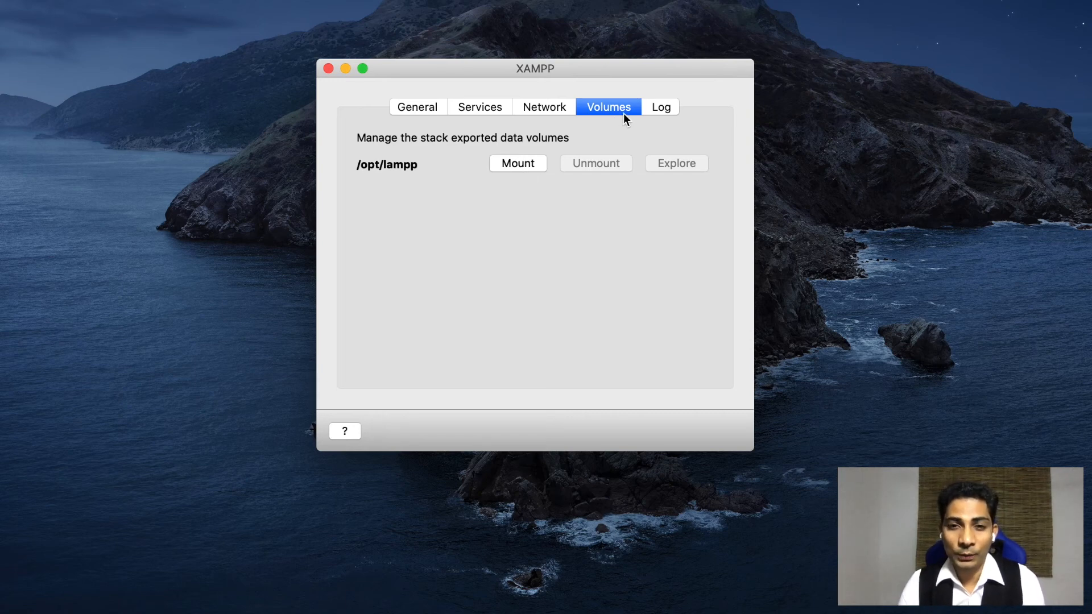
Mount XAMPP's /opt/lampp volume and open the 192.168.64.2 network location in Finder
left_click(530, 163)
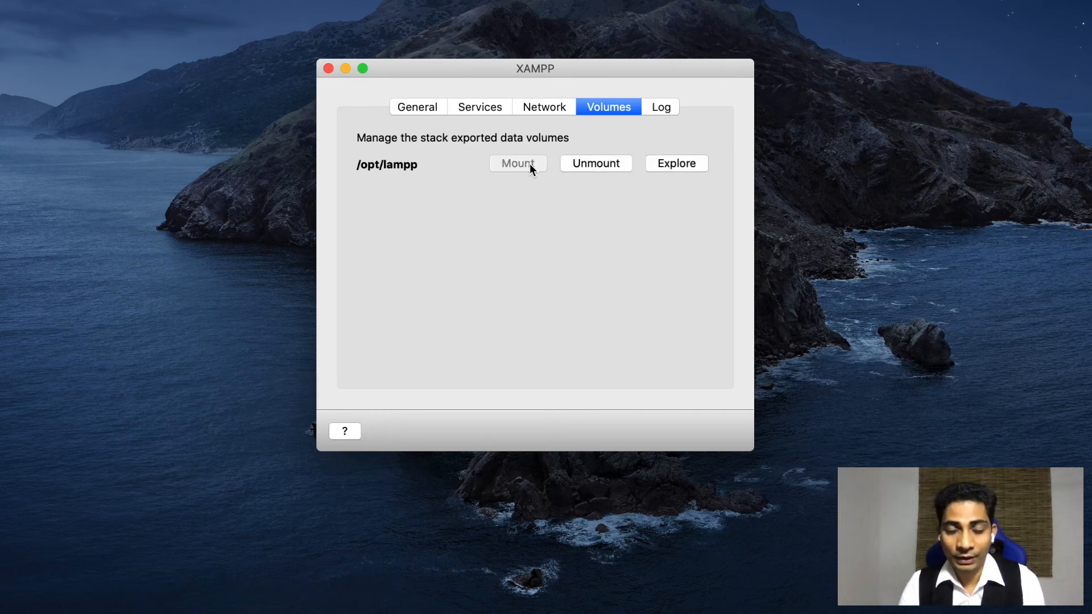
left_click(85, 610)
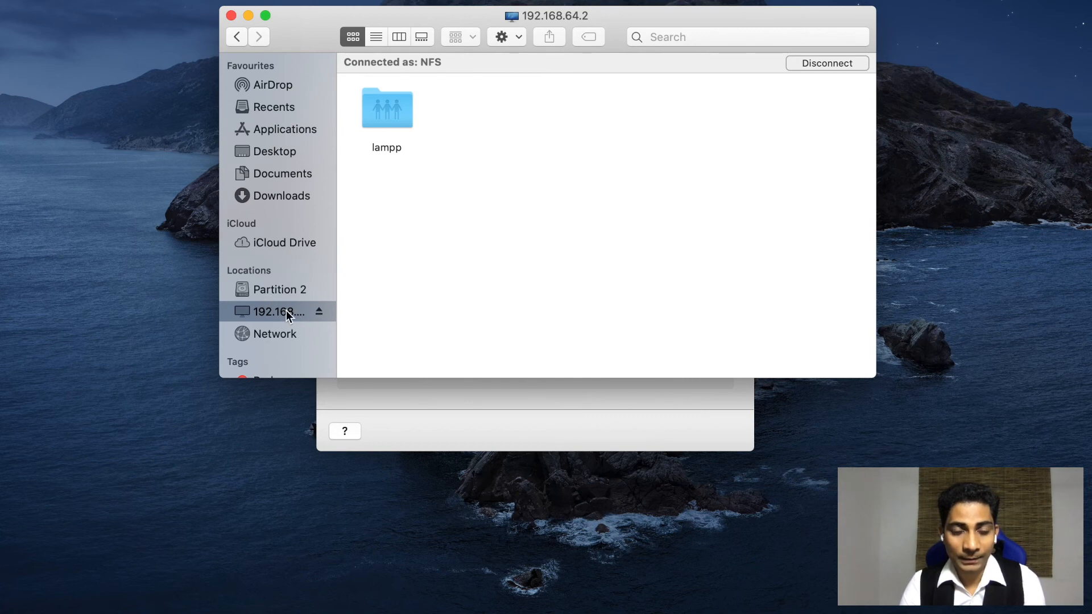
Open the local WordPress site's plugins folder at lampp/htdocs/wp1/wp-content/plugins
double_click(398, 121)
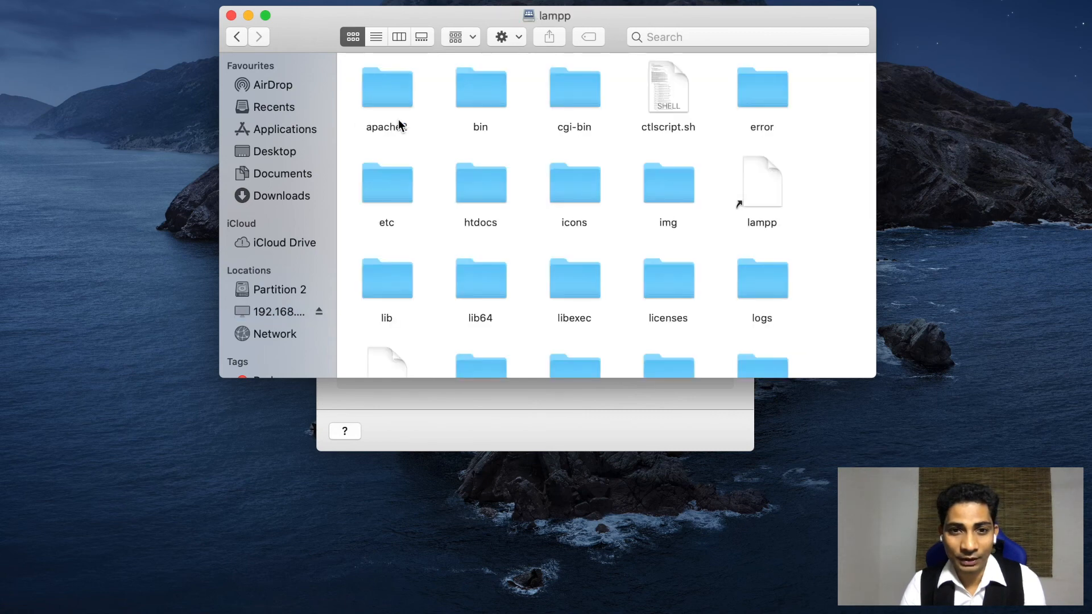
scroll(528, 197, "down", 5)
scroll(528, 197, "up", 5)
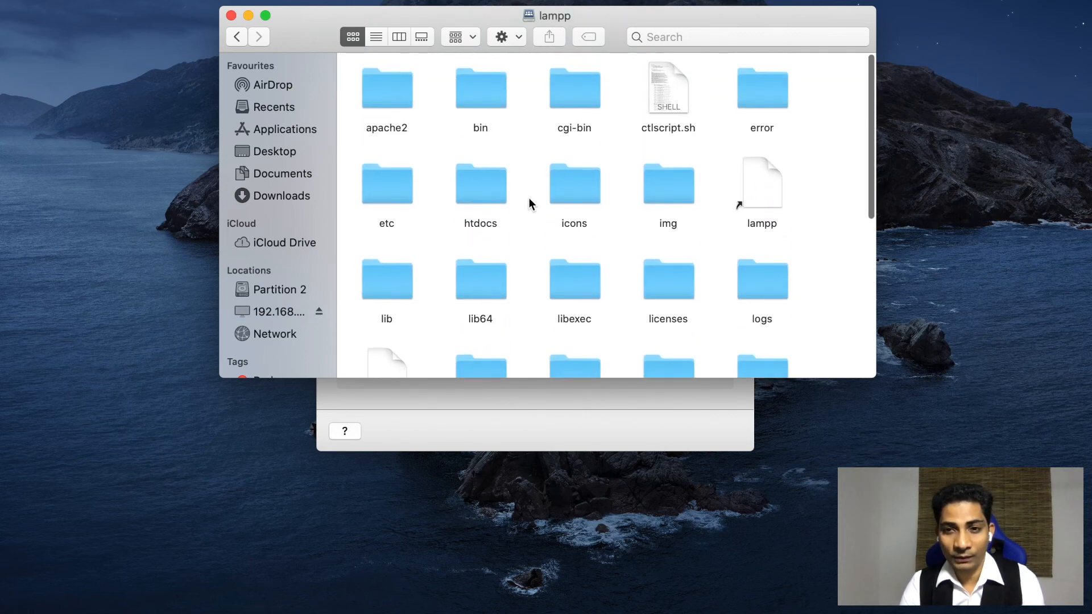
double_click(488, 189)
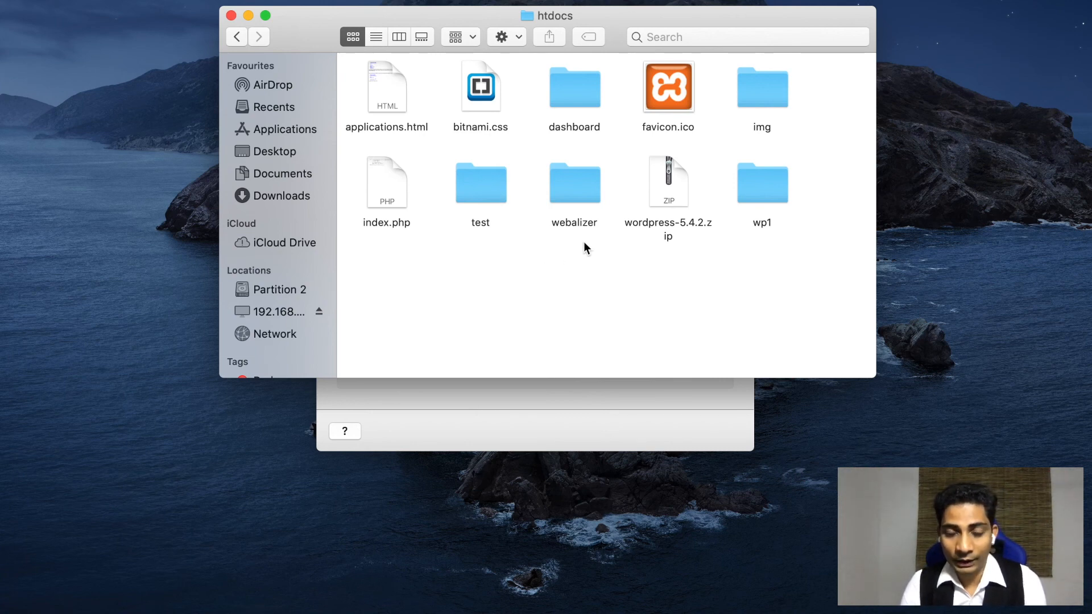
double_click(770, 180)
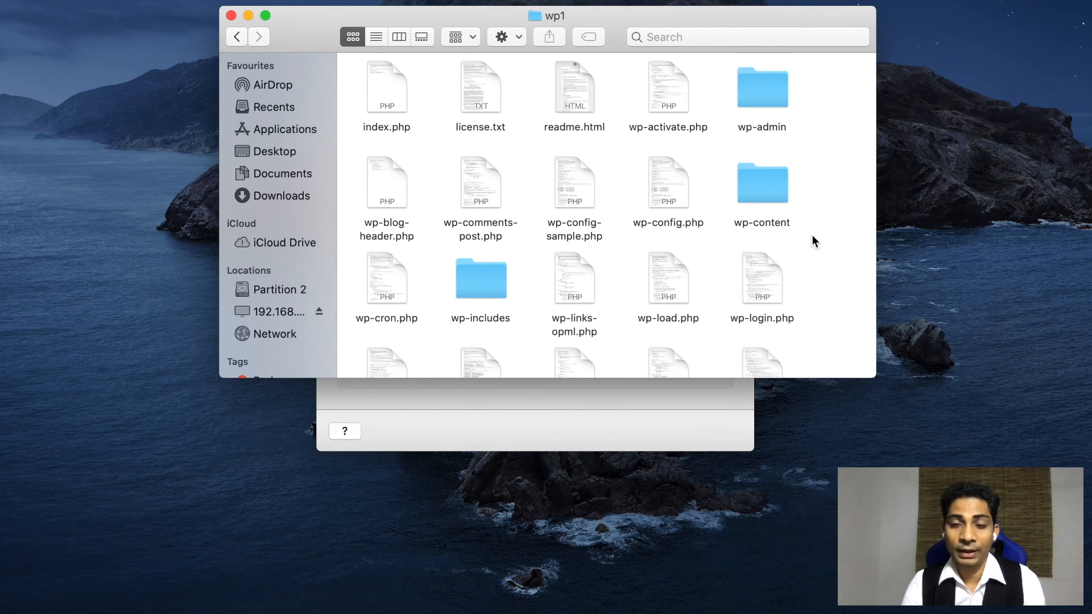
scroll(812, 235, "down", 2)
scroll(813, 236, "up", 2)
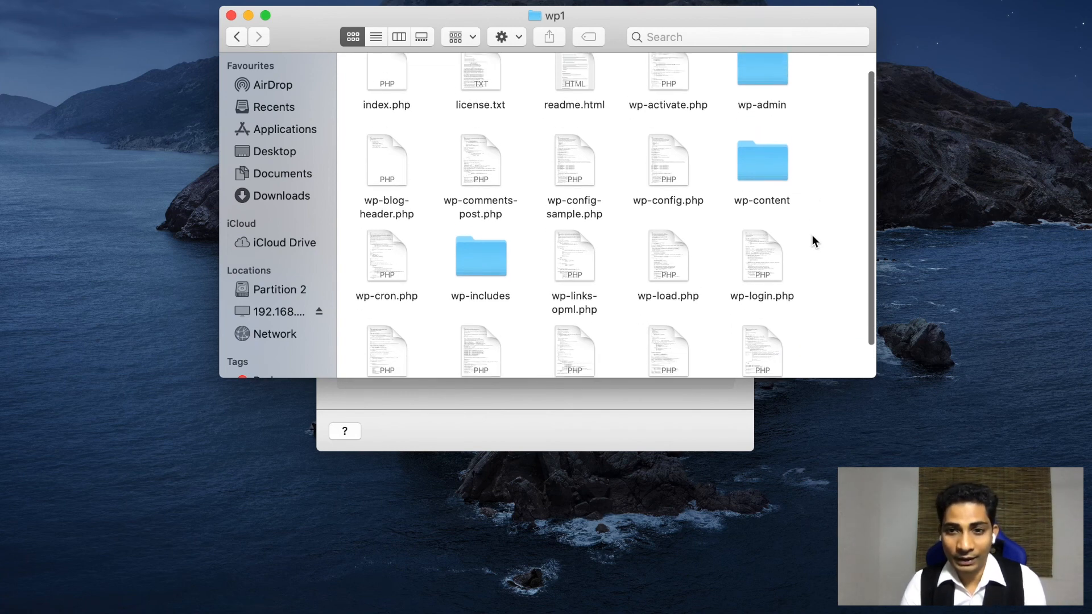
double_click(772, 186)
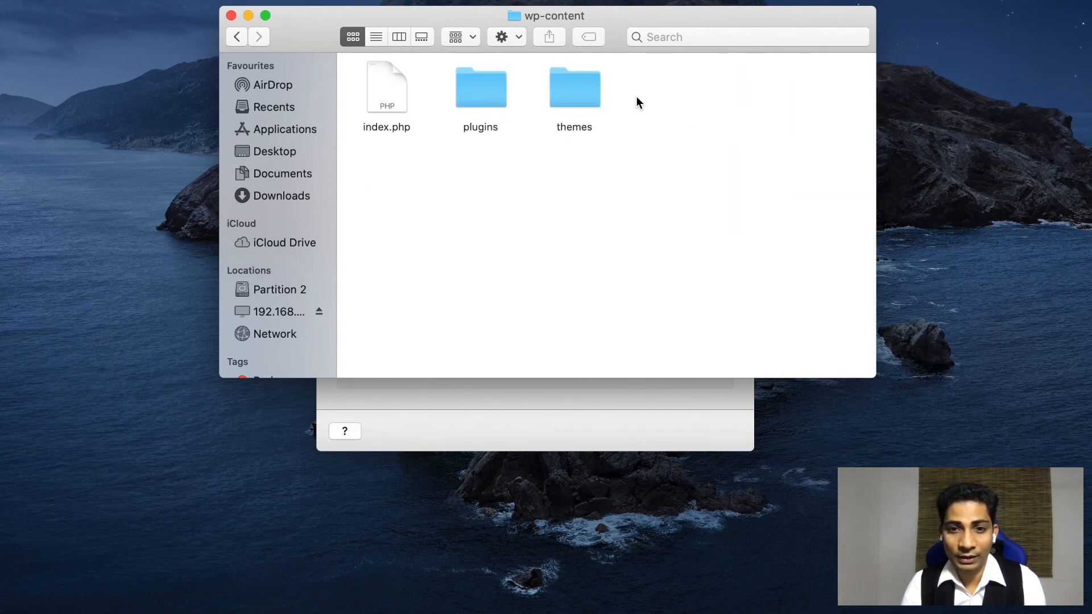
double_click(489, 101)
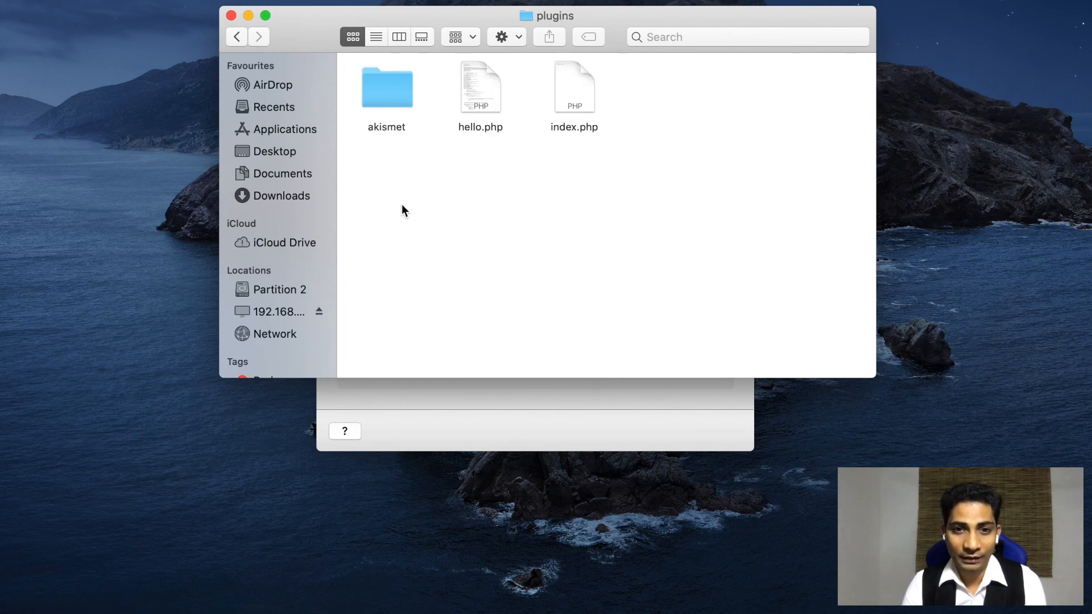
Select the akismet plugin folder, view its available file actions, and dismiss them without choosing one
left_click(397, 103)
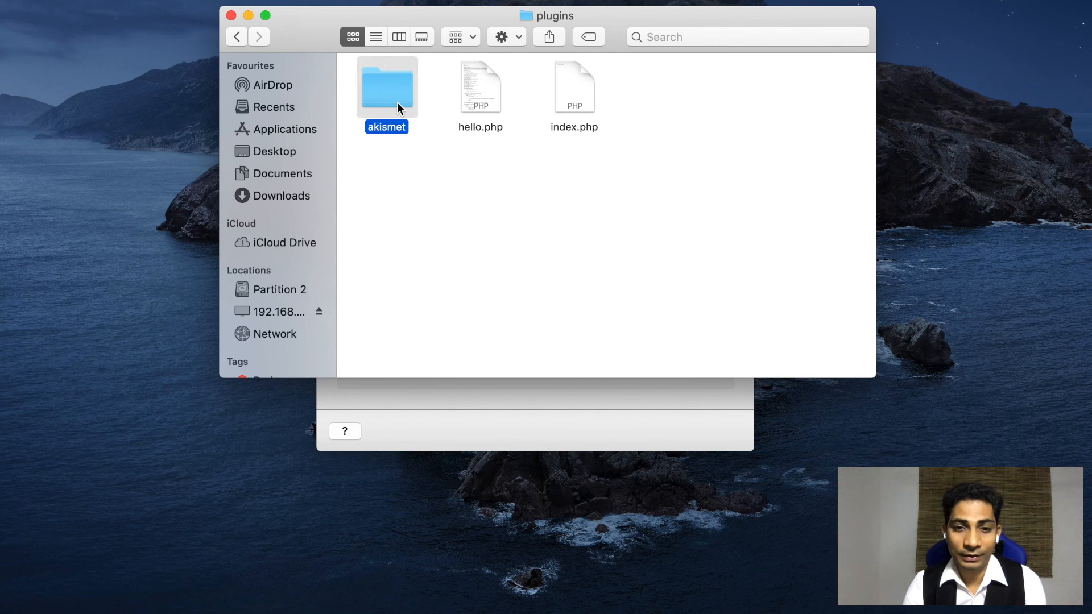
right_click(397, 102)
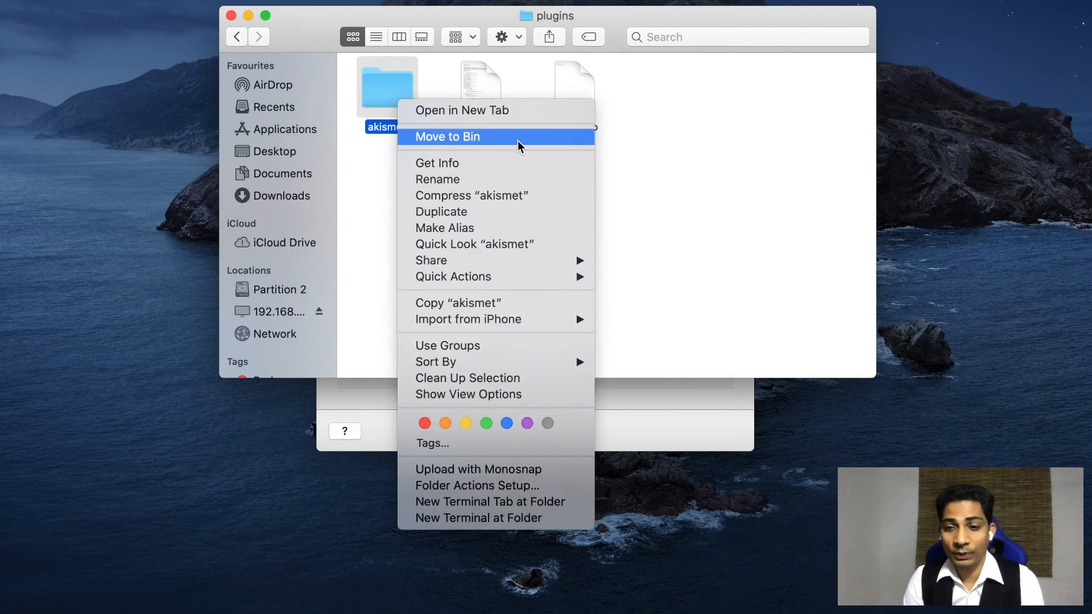
left_click(675, 180)
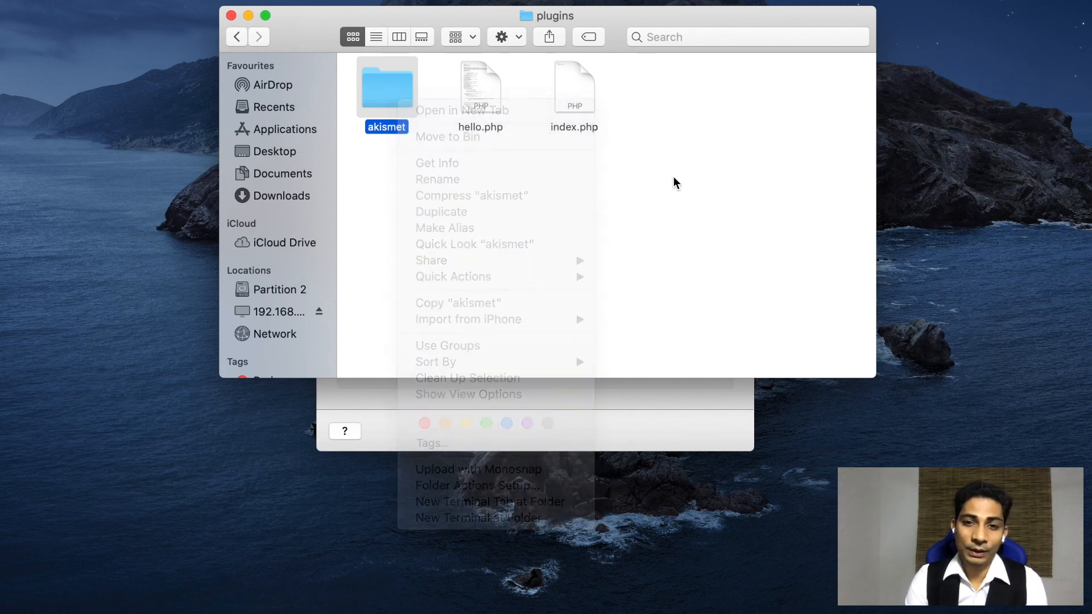